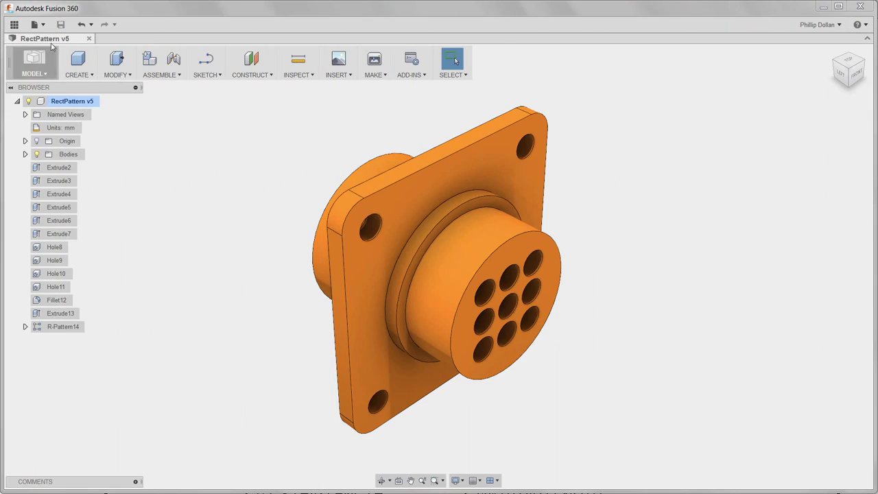
Step: Start a new drawing from the connector design with the ISO standard, mm units and A3 sheet
click(43, 25)
mouse_move(54, 62)
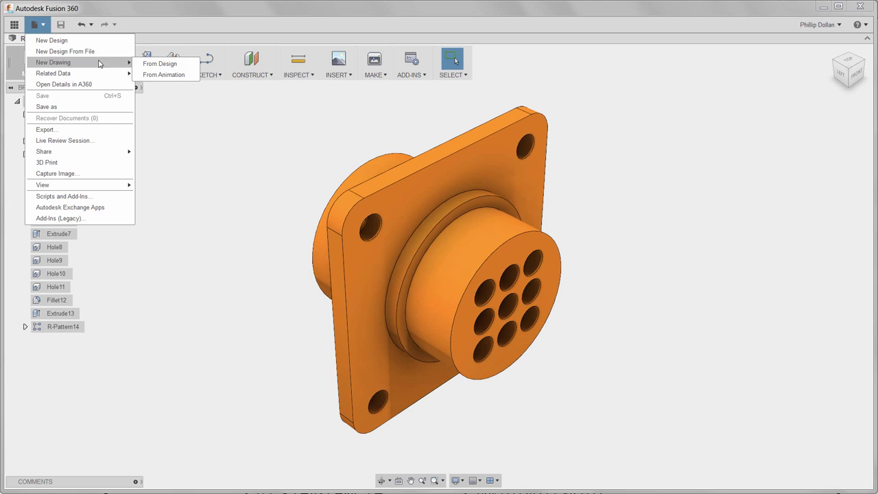
click(157, 64)
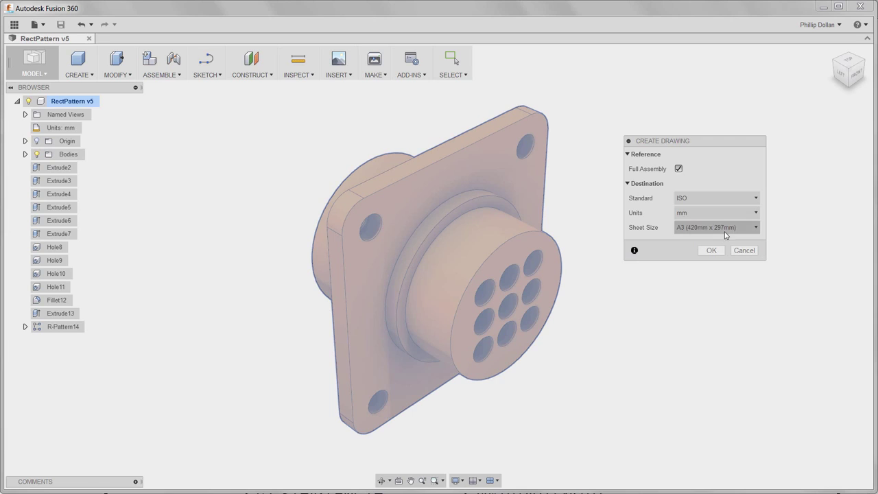
click(756, 199)
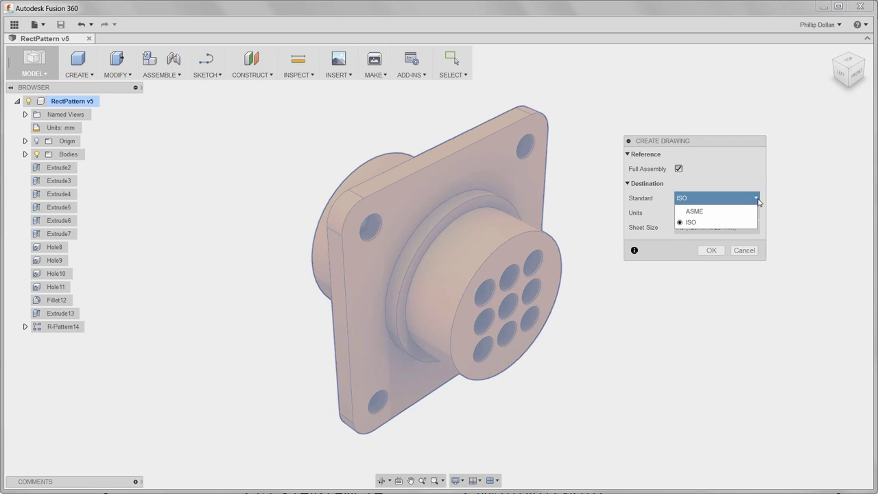
click(753, 179)
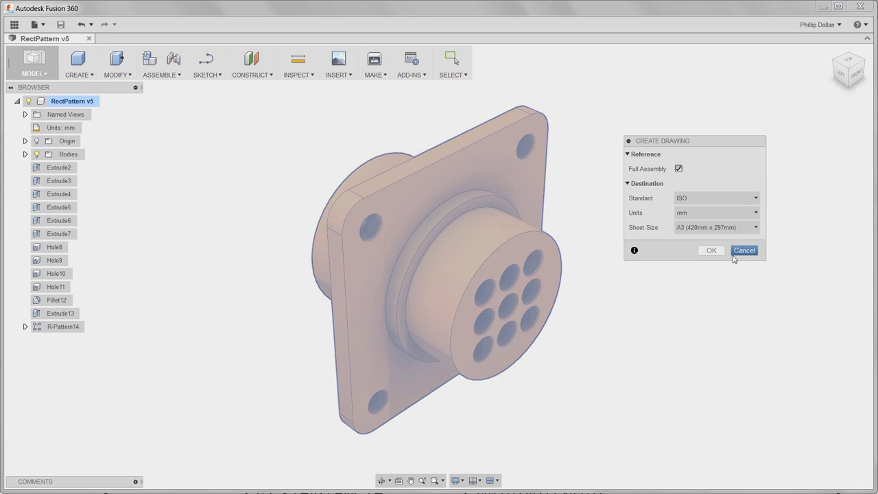
Step: Place the front base view at 2:1 scale with visible and hidden edges
click(712, 251)
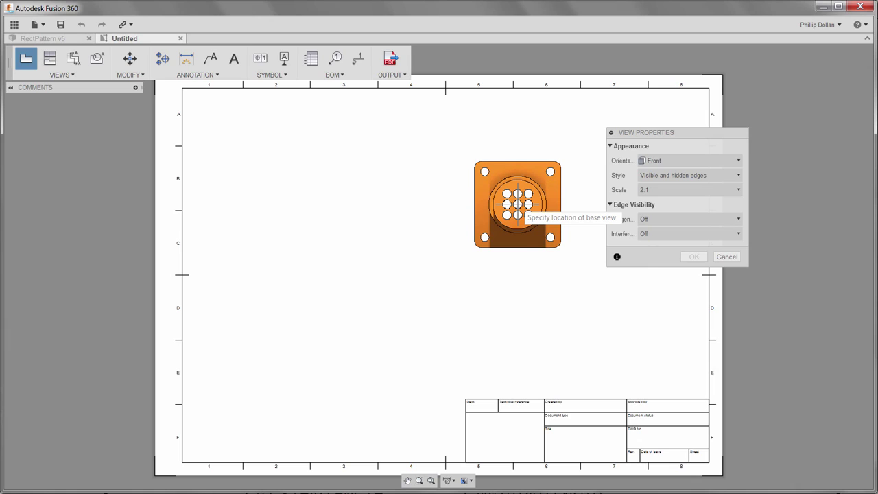
click(518, 204)
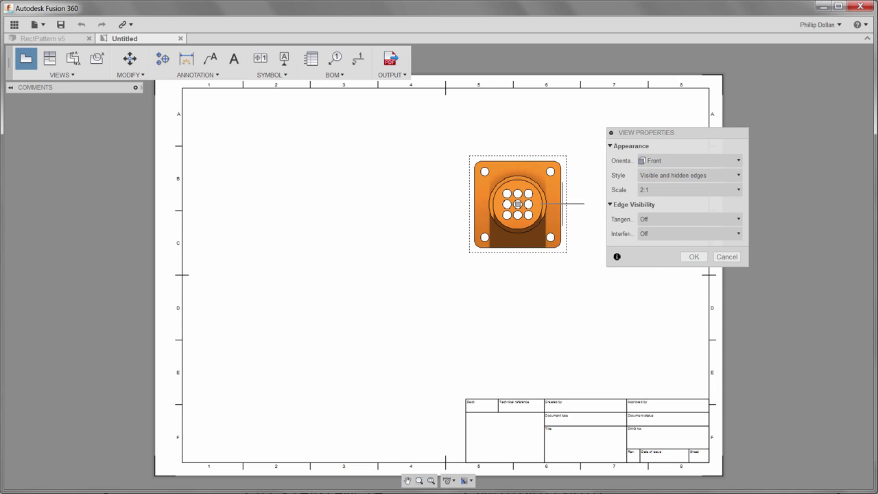
click(739, 177)
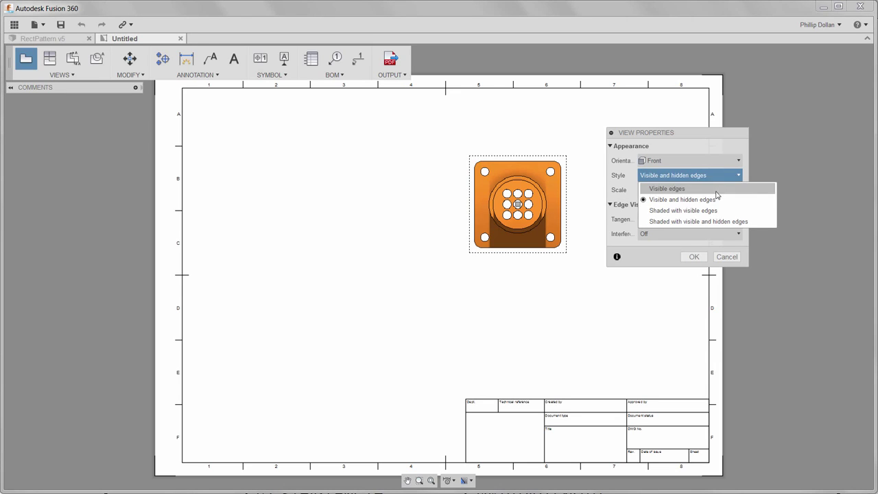
click(710, 147)
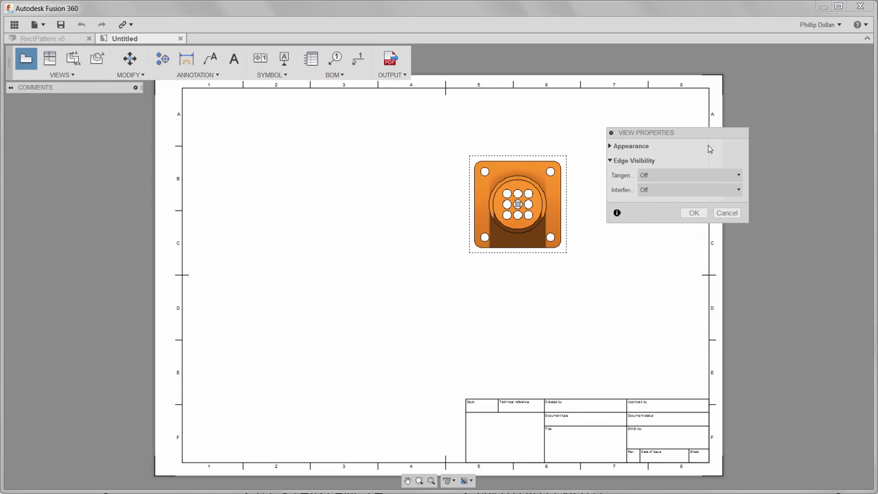
click(694, 213)
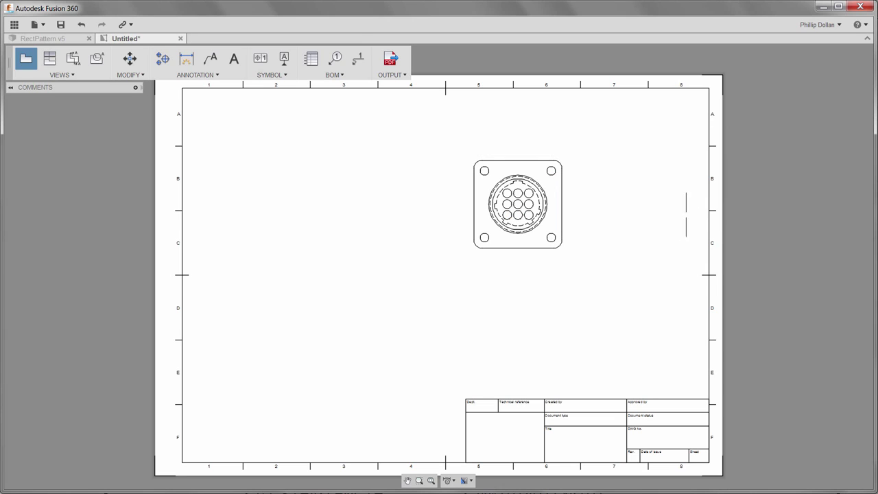
Step: Project side, bottom and isometric views from the front view
right_click(576, 279)
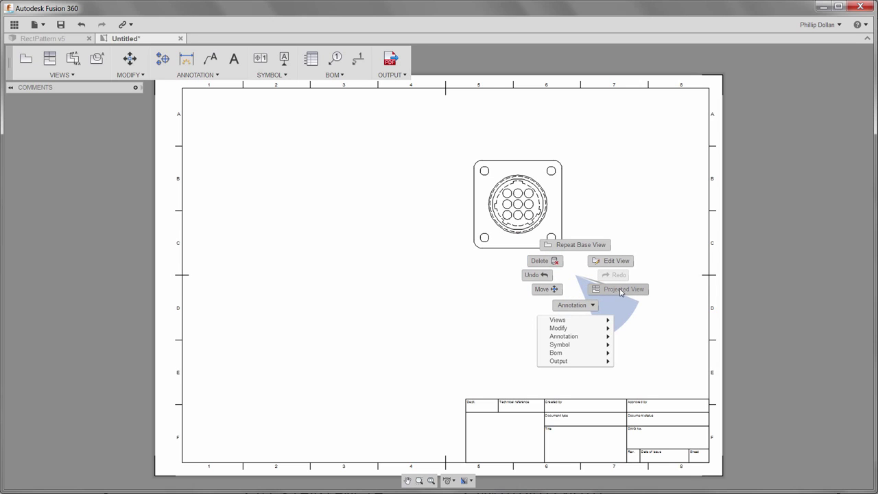
click(621, 290)
click(516, 252)
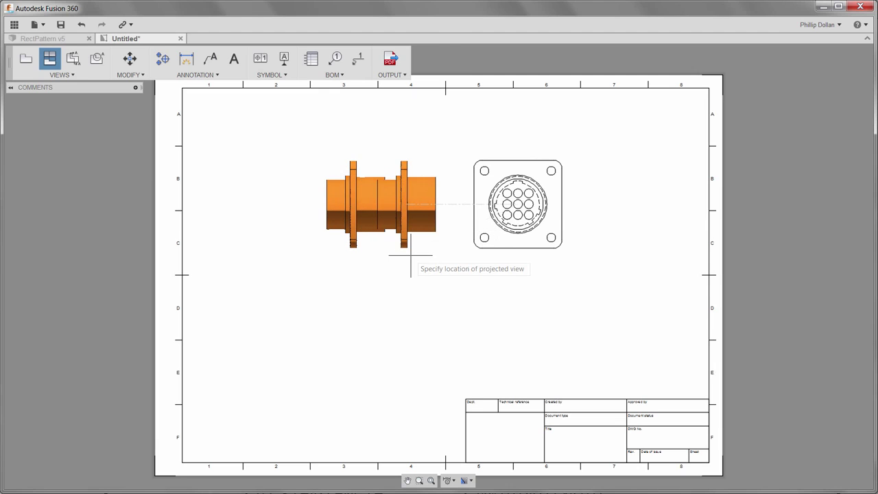
click(474, 318)
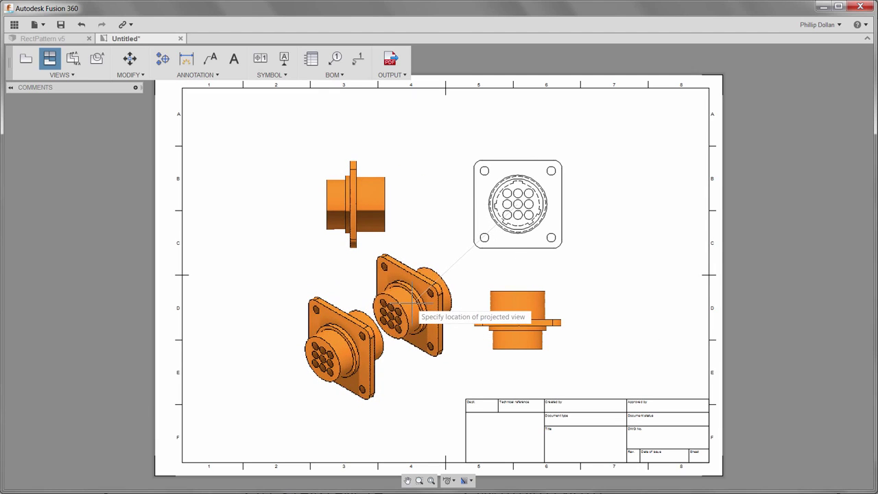
right_click(412, 303)
click(454, 305)
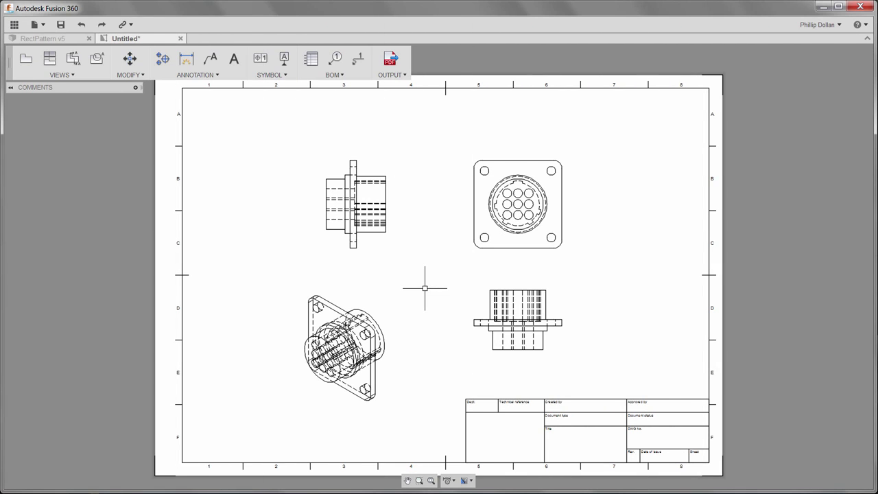
Step: Set the isometric view to 'Shaded with visible edges' with shortened tangent edges
right_click(418, 291)
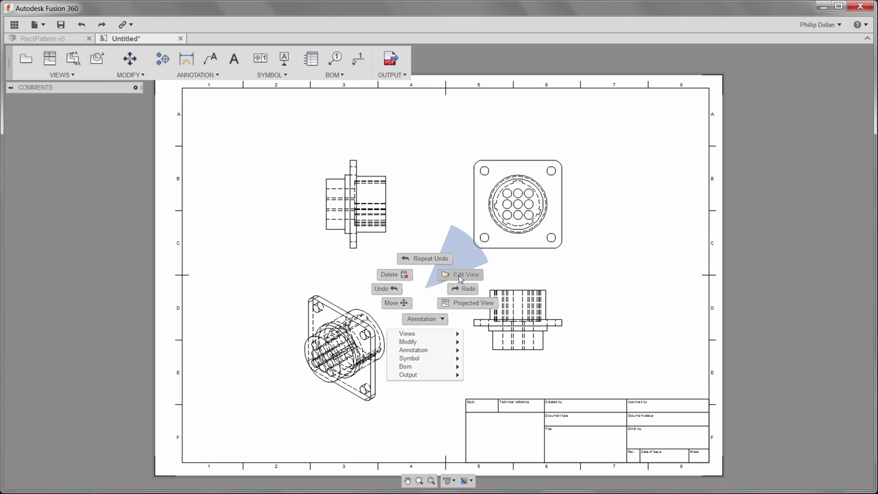
click(414, 257)
click(388, 317)
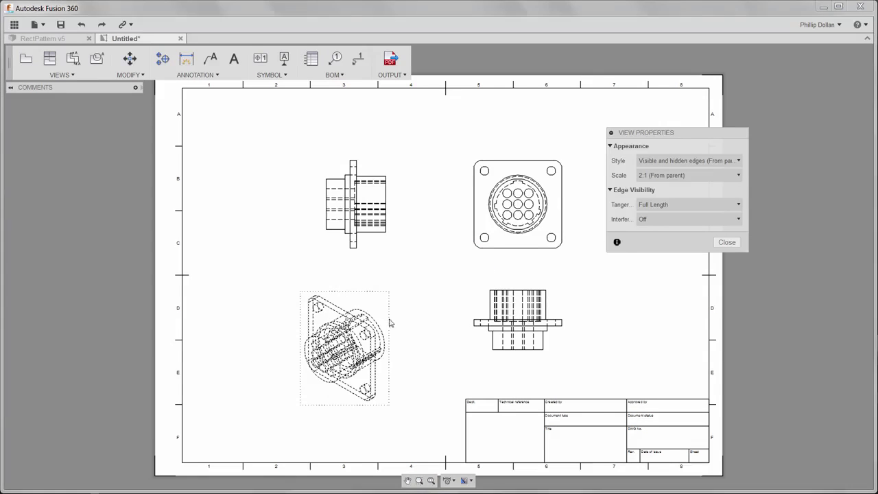
click(738, 162)
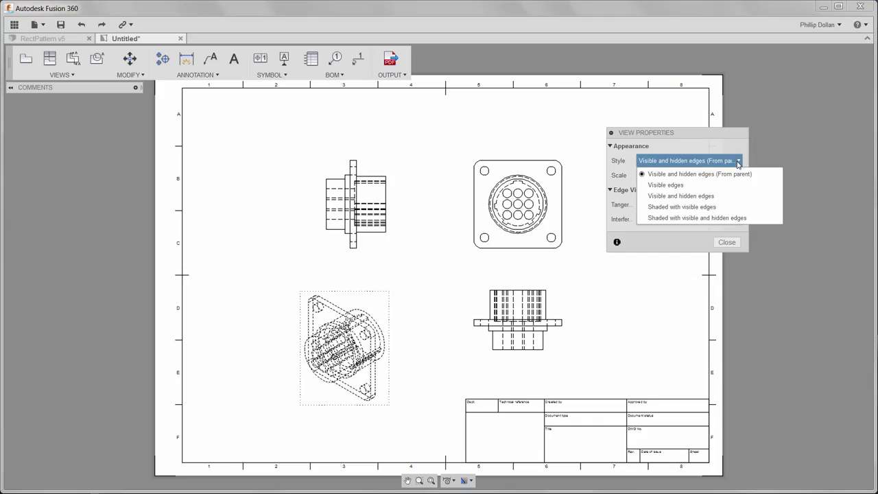
click(713, 208)
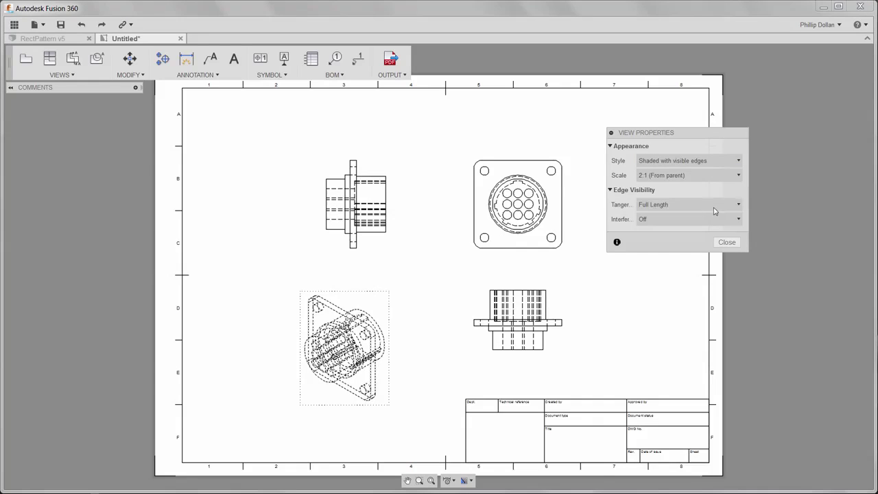
click(739, 205)
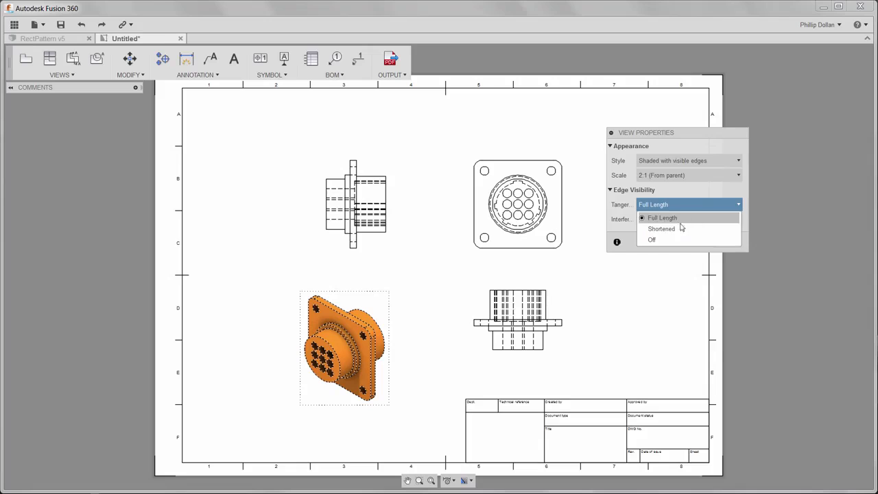
click(666, 230)
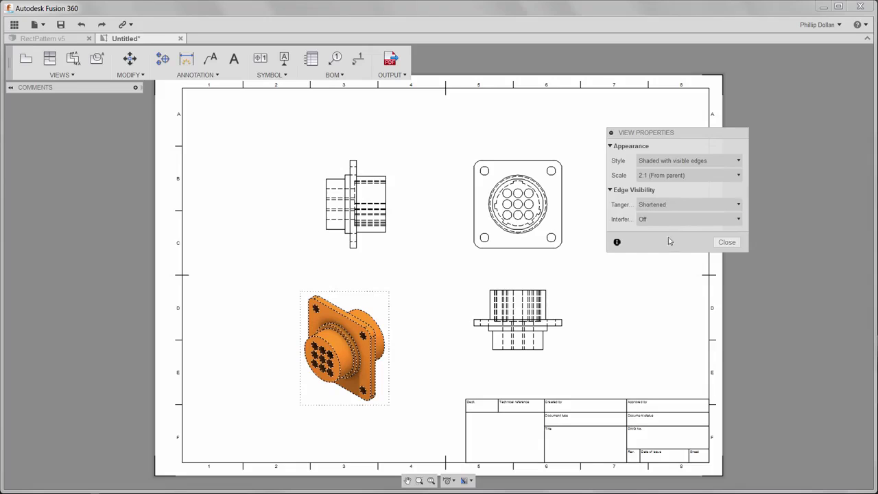
click(726, 242)
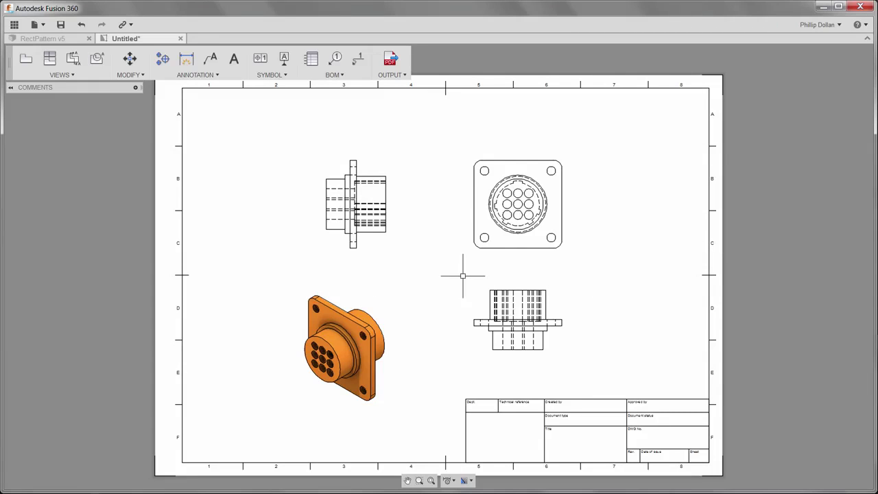
Step: Add a vertical centerline through the bottom view and extend its end below the view
click(211, 77)
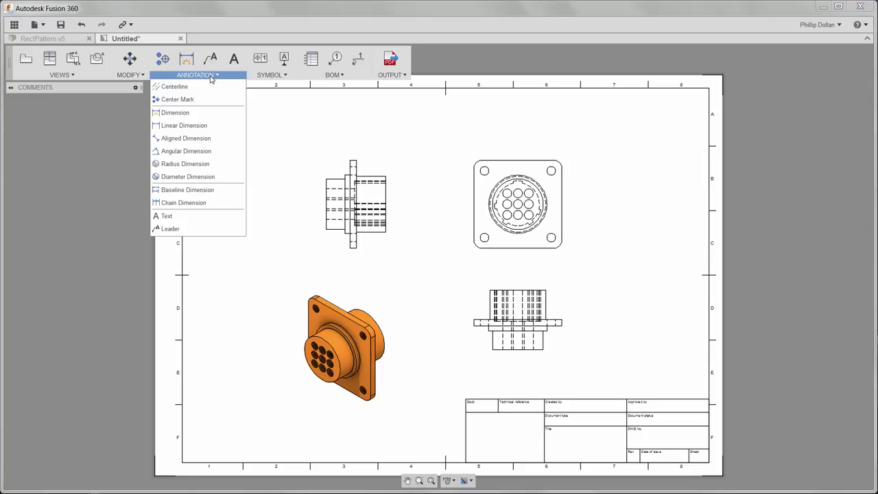
click(173, 87)
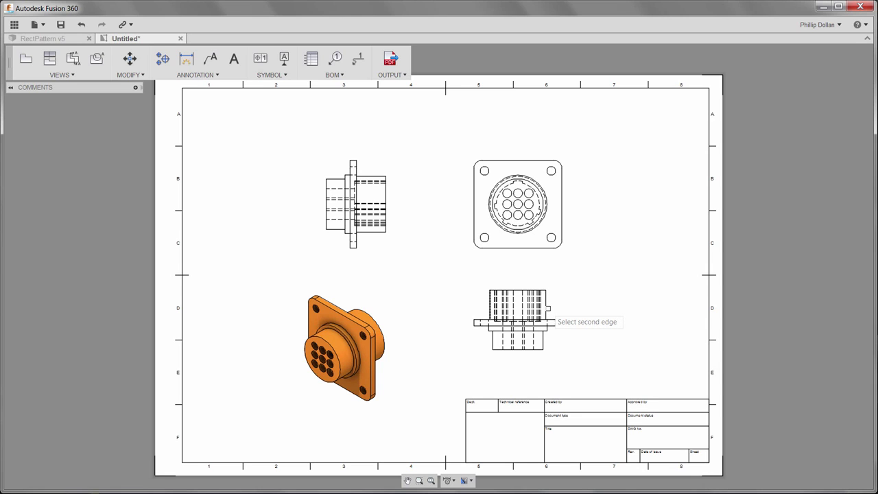
click(550, 321)
right_click(594, 266)
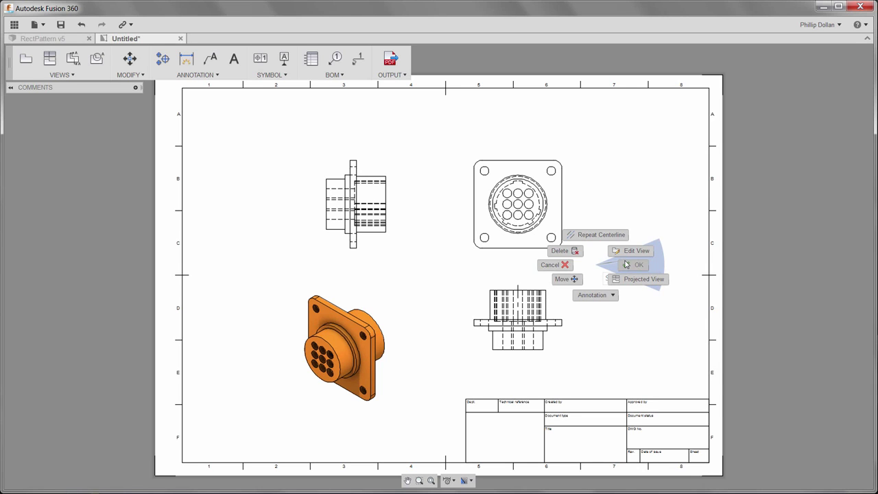
click(626, 264)
scroll(546, 336, up, 3)
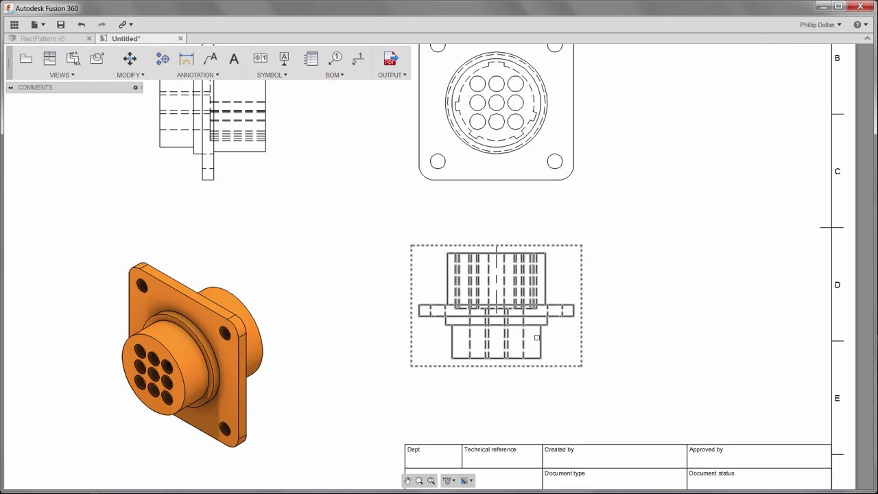
scroll(528, 335, up, 2)
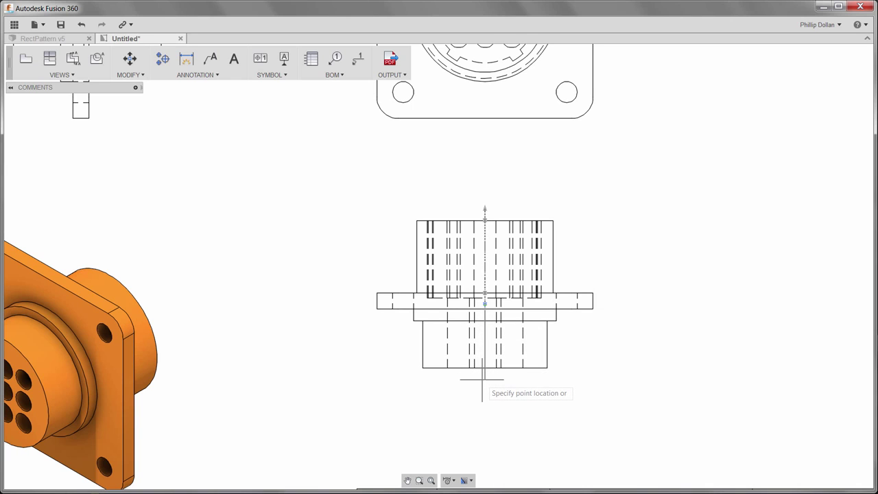
click(485, 378)
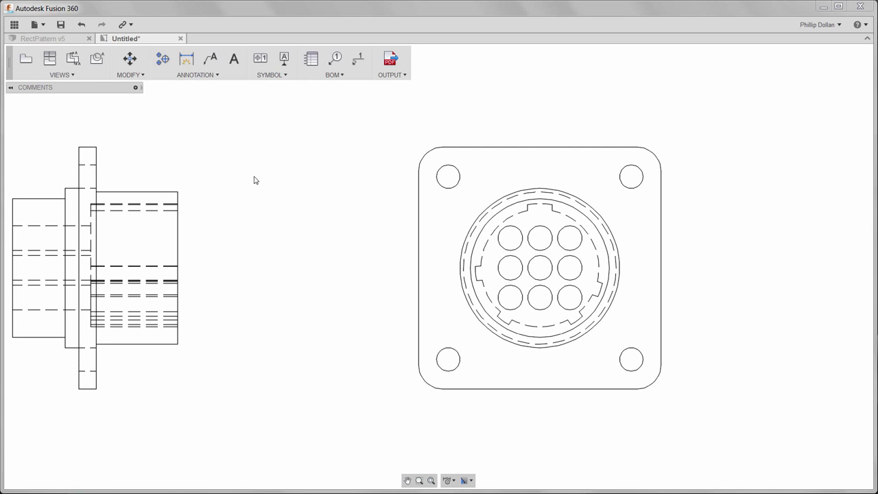
Step: Place center marks on the top-right, bottom-right and bottom-left holes and the large central circle
click(213, 77)
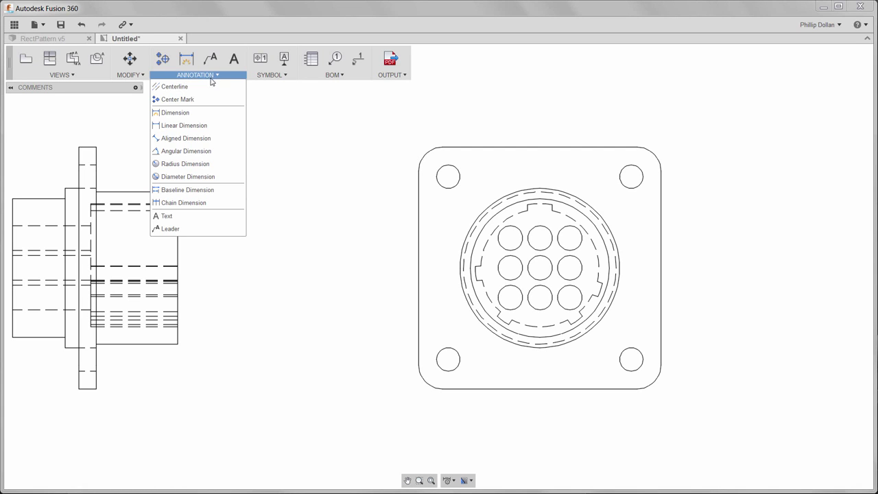
click(199, 103)
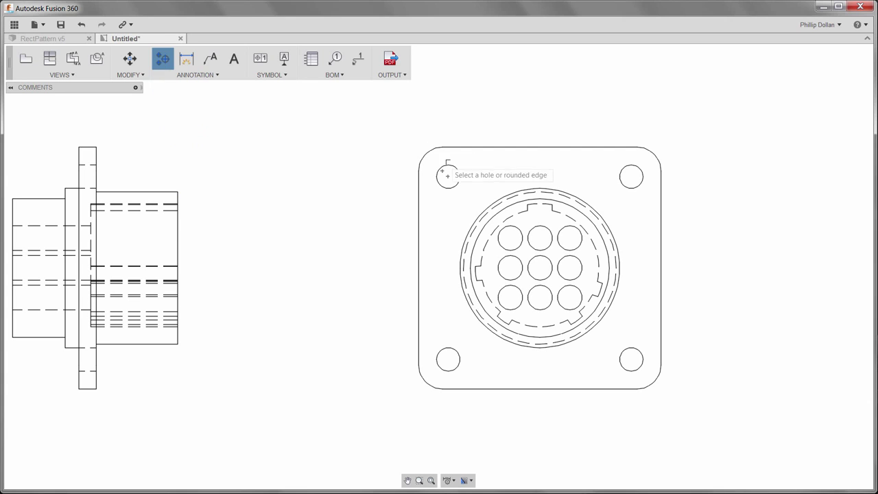
click(631, 177)
click(631, 359)
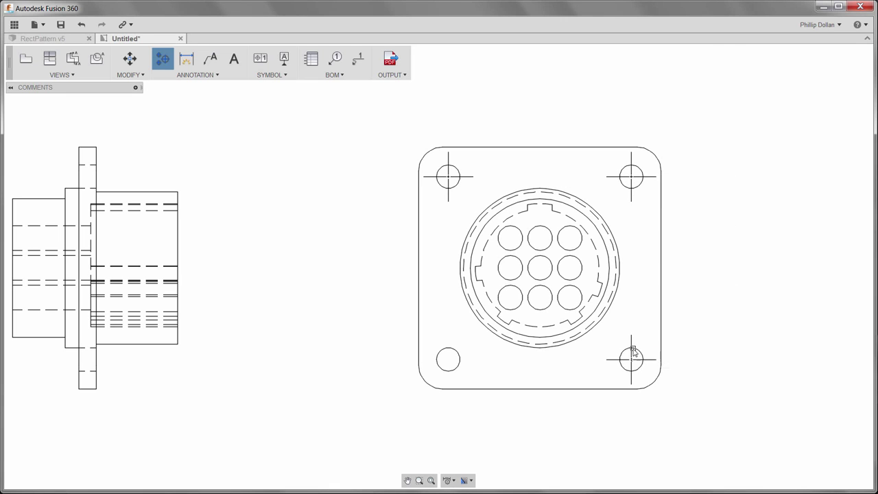
click(461, 360)
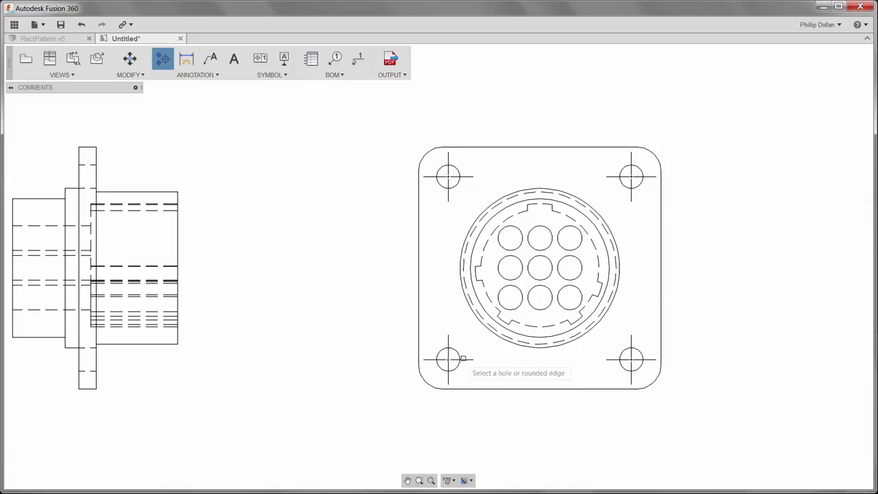
click(485, 330)
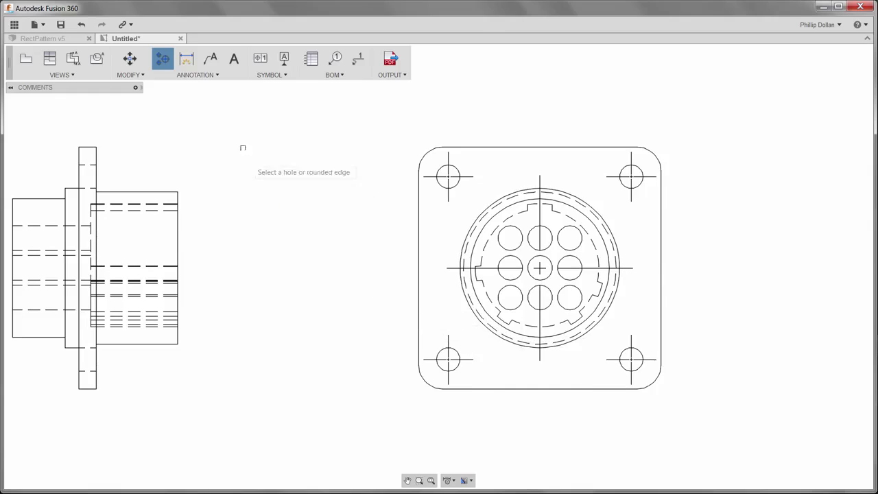
click(213, 75)
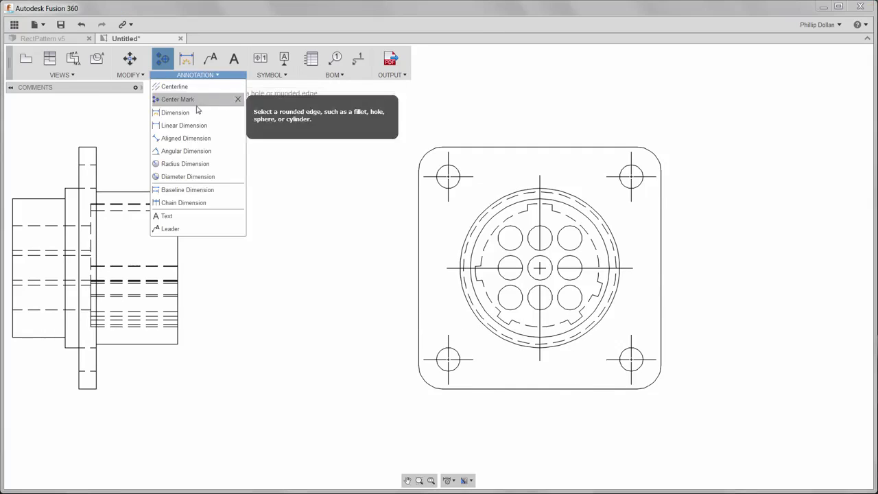
click(223, 176)
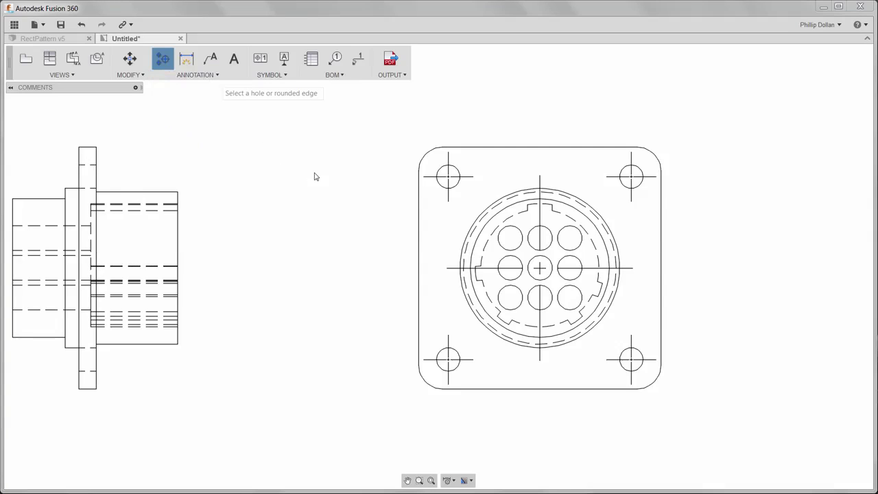
Step: Add linear dimensions to the flange: 32.6 vertical height and 26.2 horizontal width
right_click(298, 180)
click(294, 210)
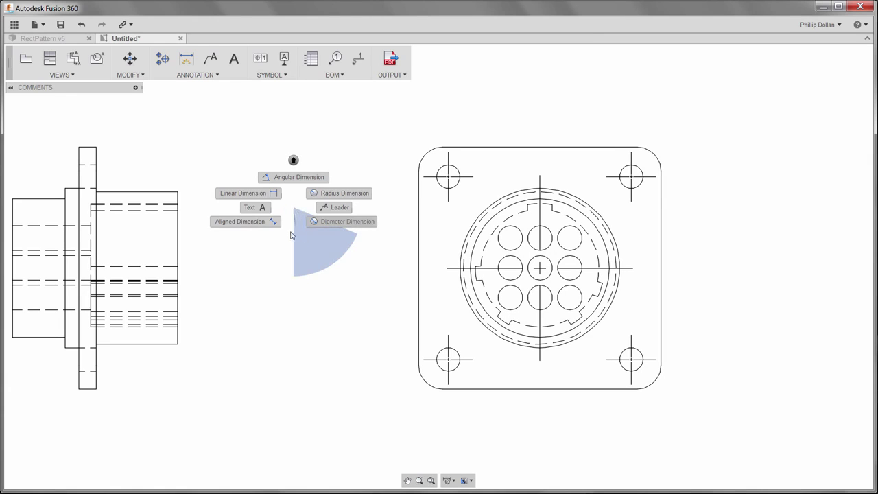
click(245, 194)
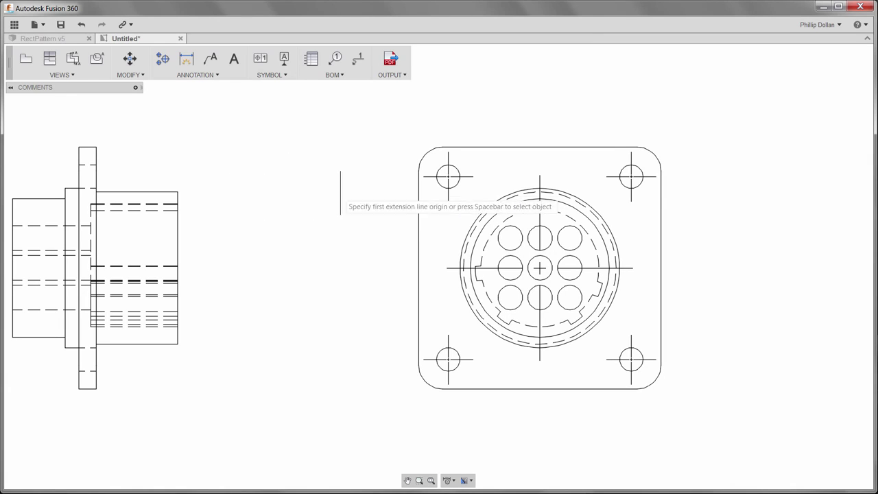
click(442, 147)
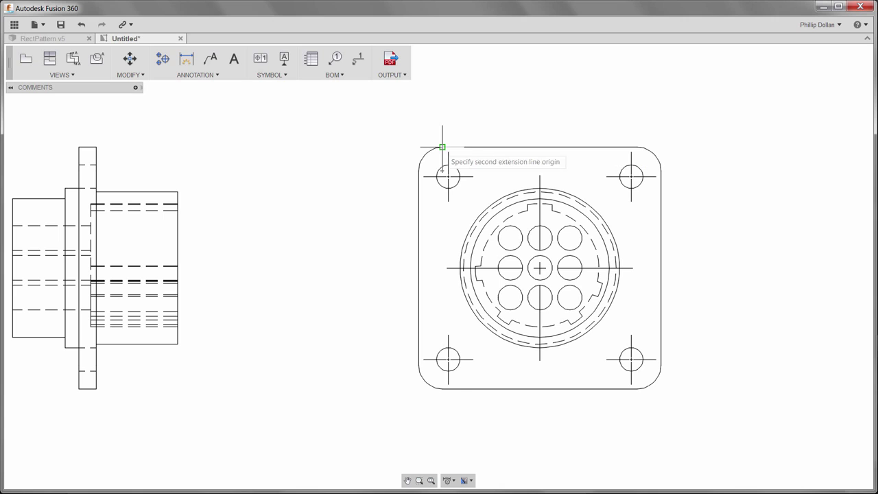
click(442, 389)
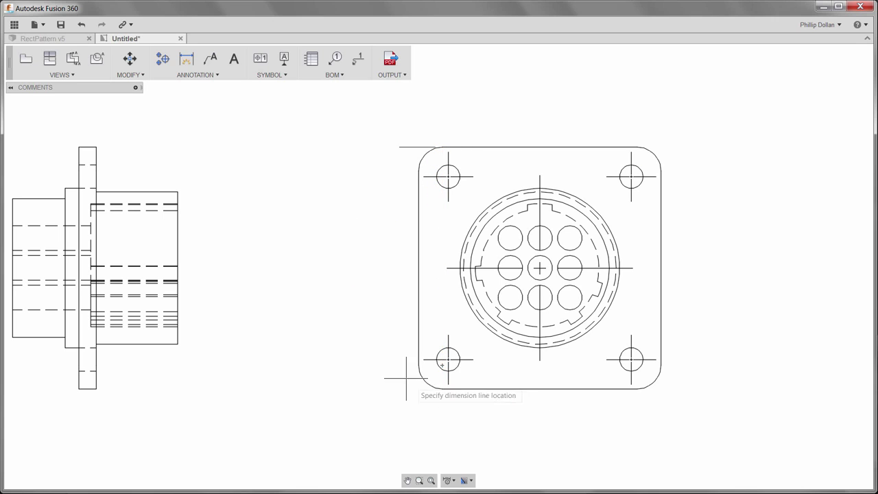
click(377, 278)
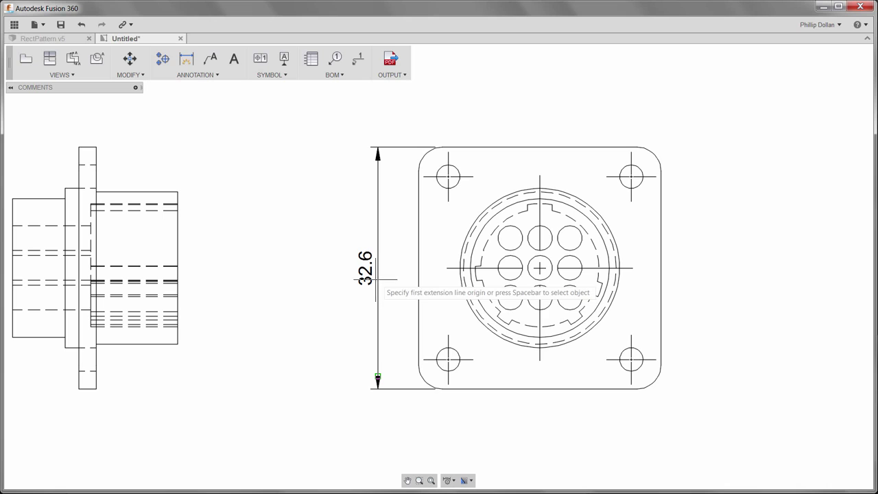
click(443, 389)
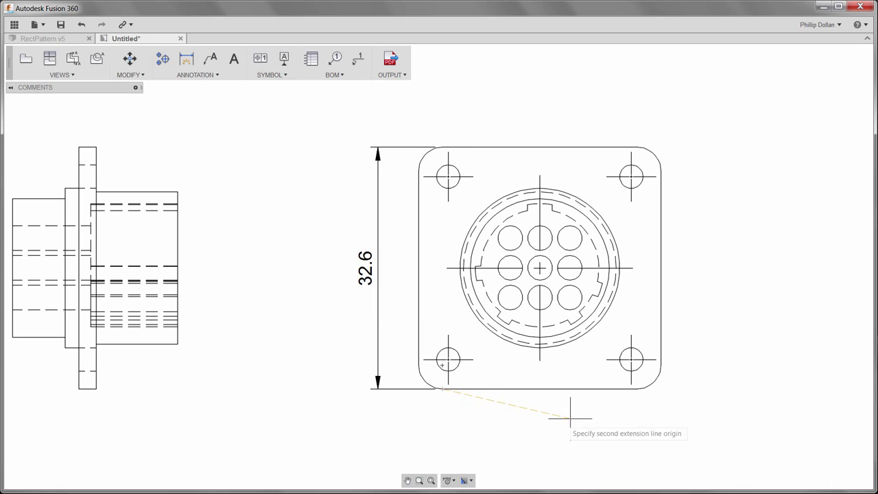
click(636, 389)
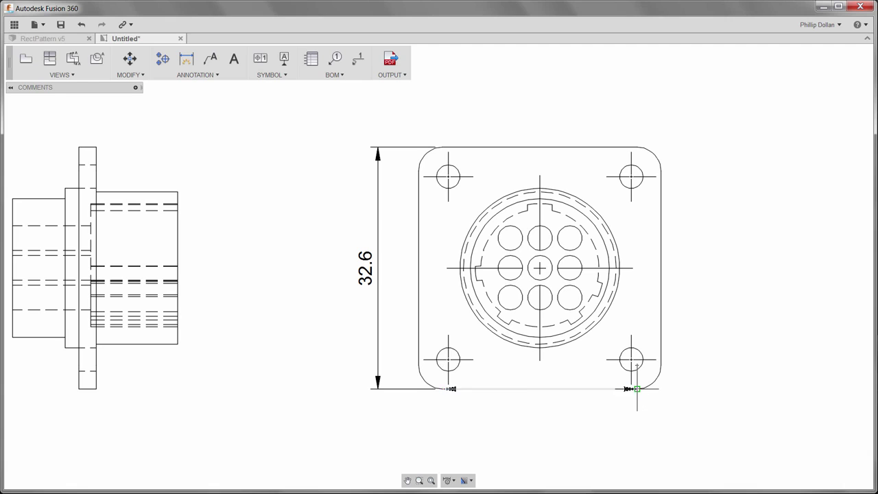
click(628, 427)
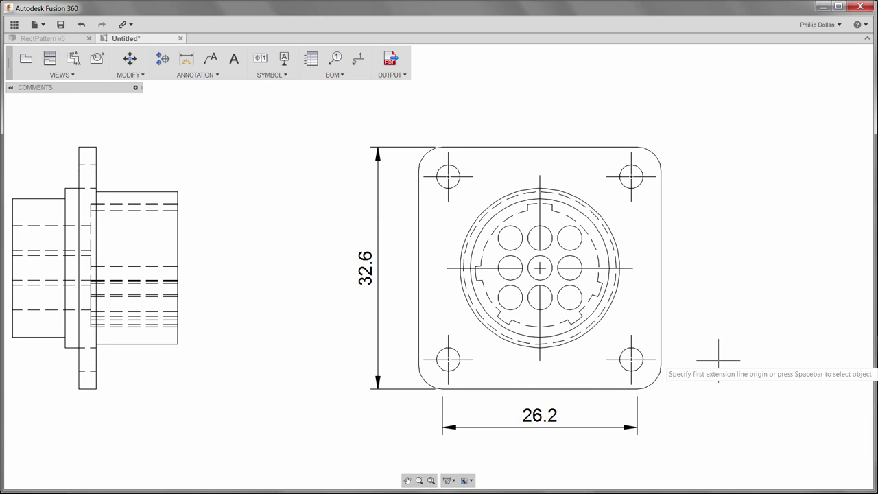
Step: Dimension the top-right hole with an R3.2 radius
key(Escape)
right_click(732, 280)
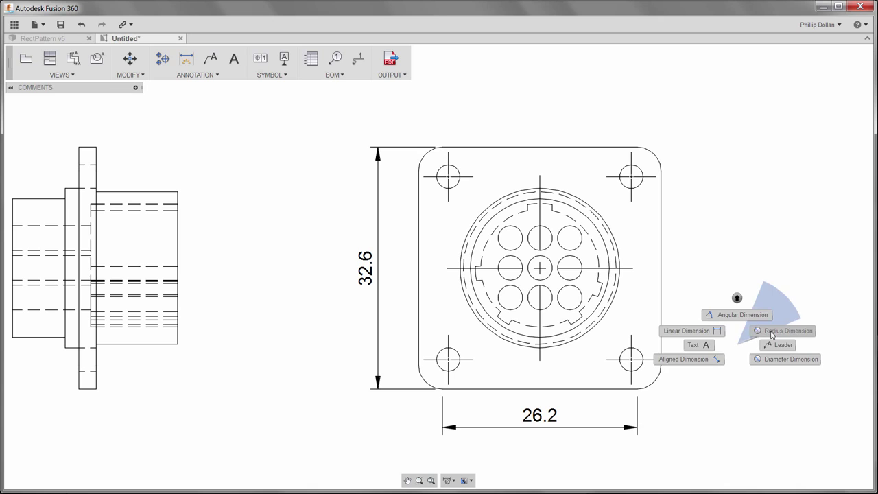
click(796, 288)
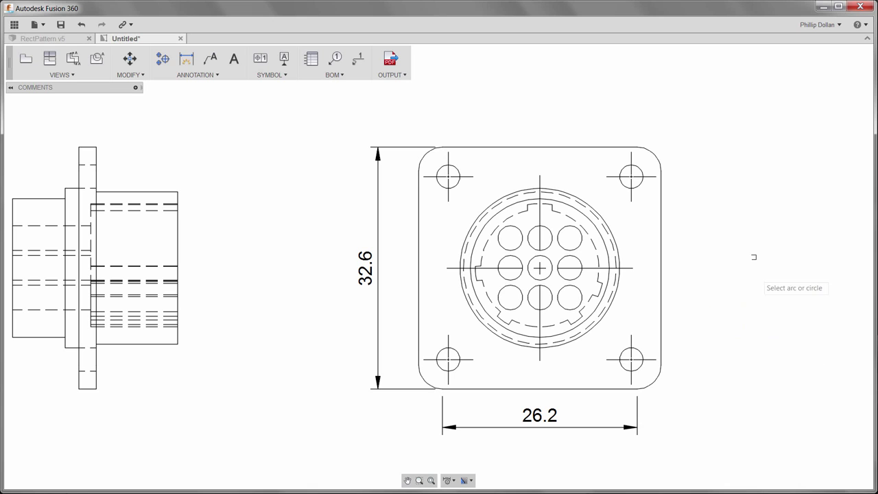
click(640, 169)
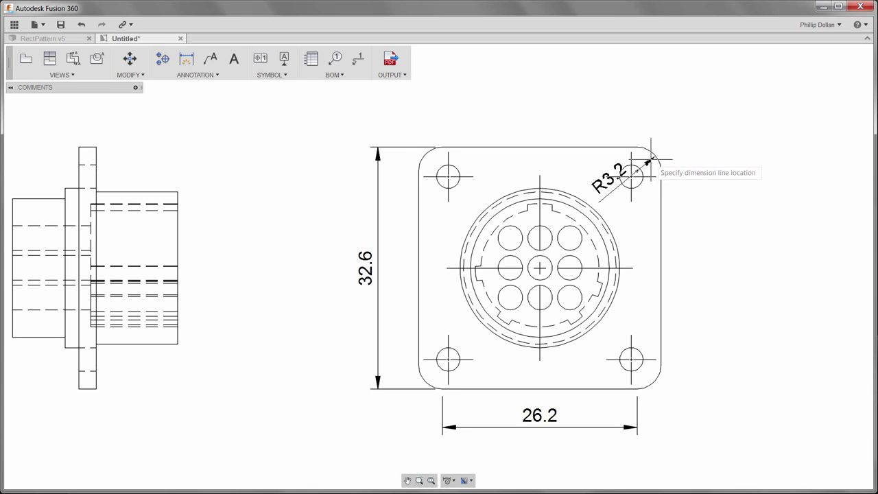
click(684, 119)
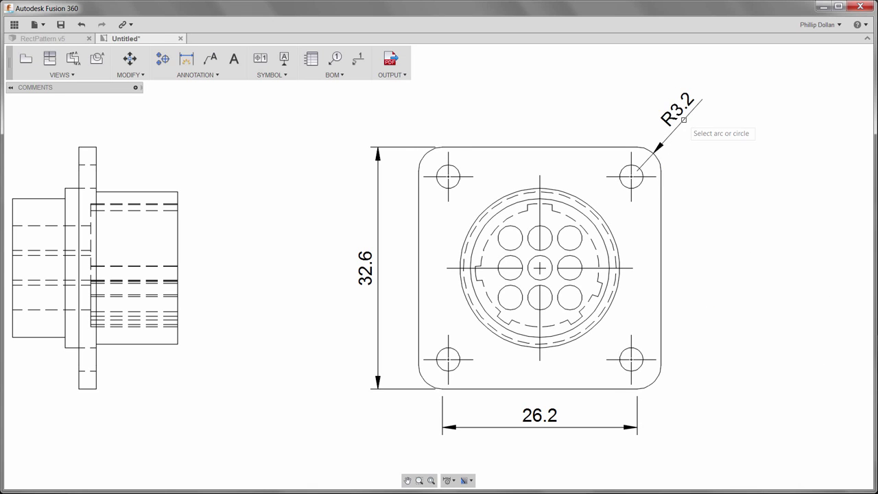
Step: Dimension the top-left hole with a Ø3.1 diameter
right_click(729, 168)
click(737, 199)
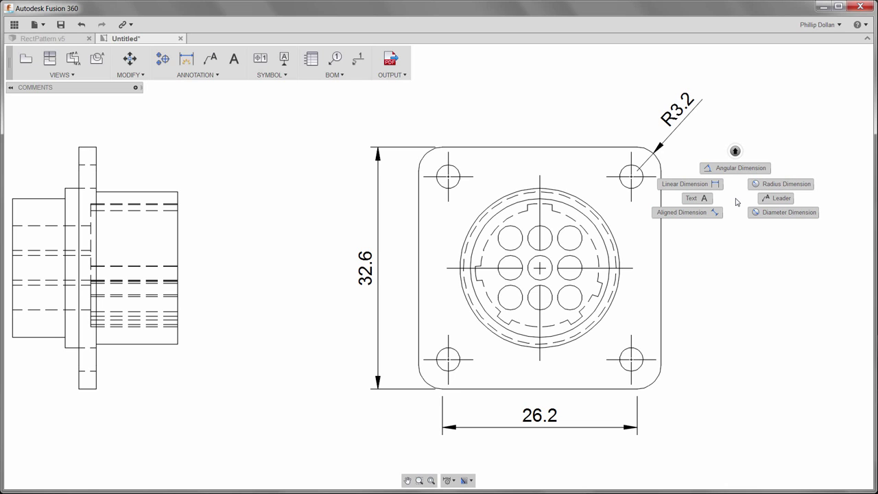
click(782, 212)
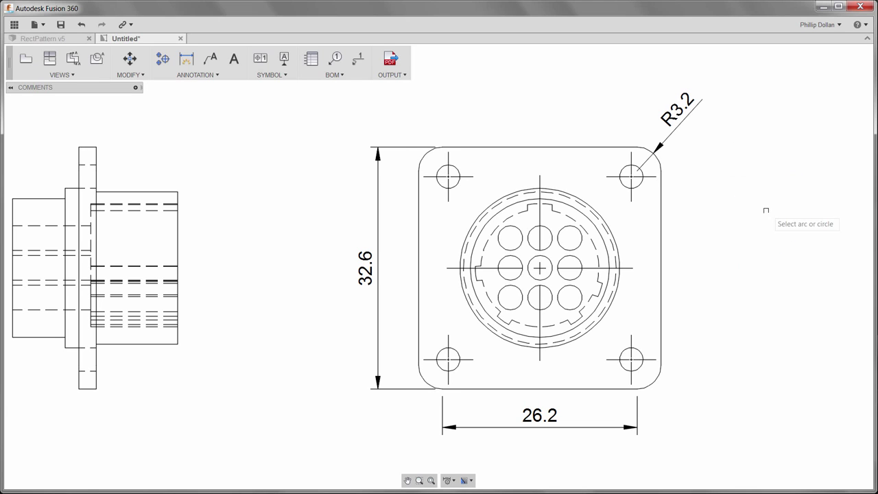
click(456, 168)
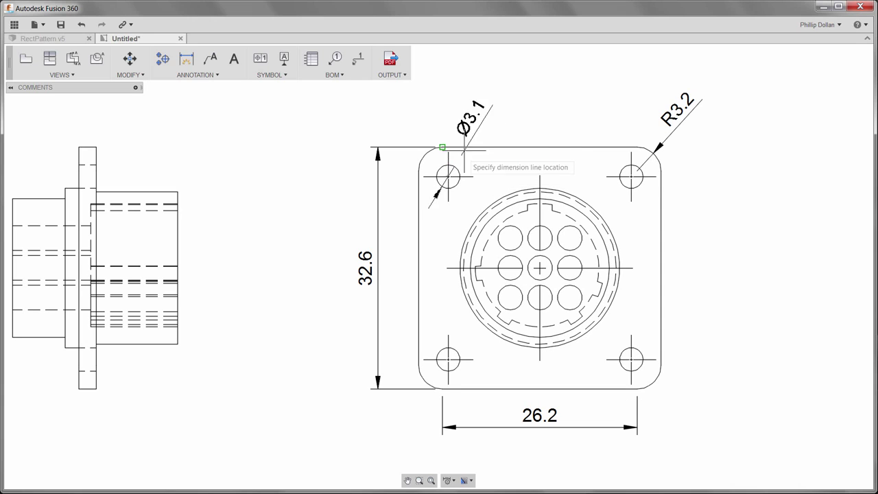
click(494, 117)
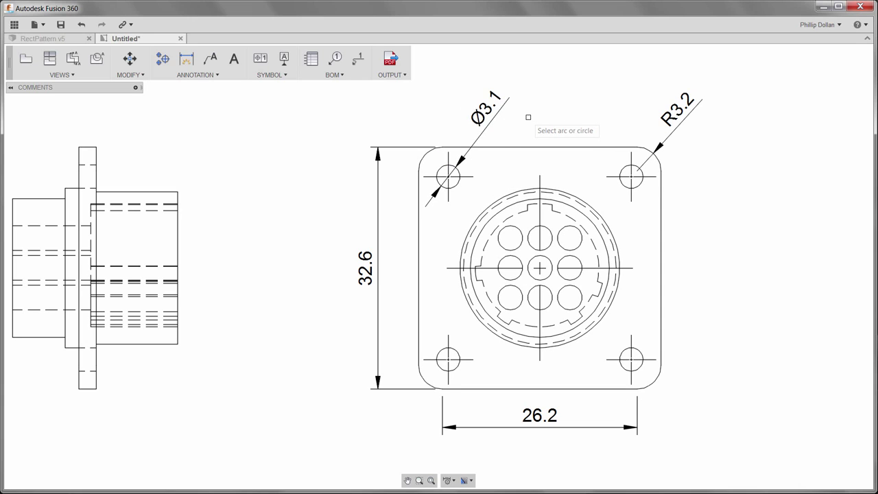
right_click(528, 122)
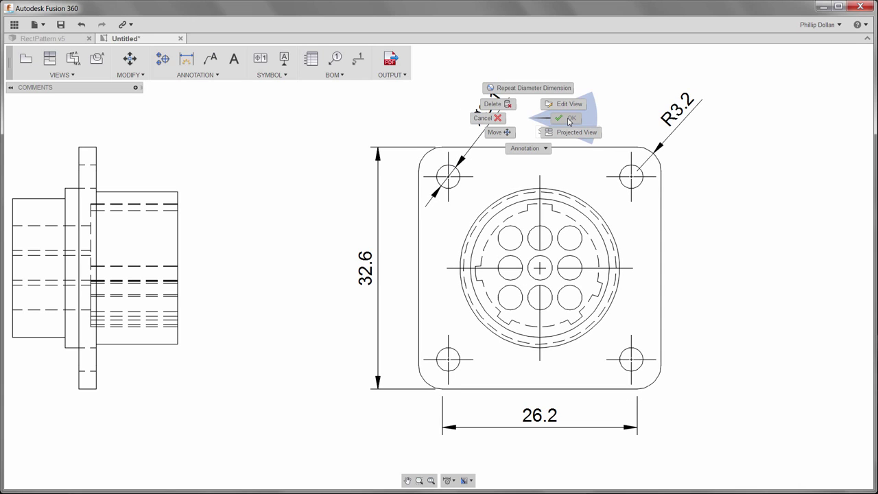
Step: Fit the whole sheet and add a 'MATERIAL: NYLON' note above the title block
click(568, 121)
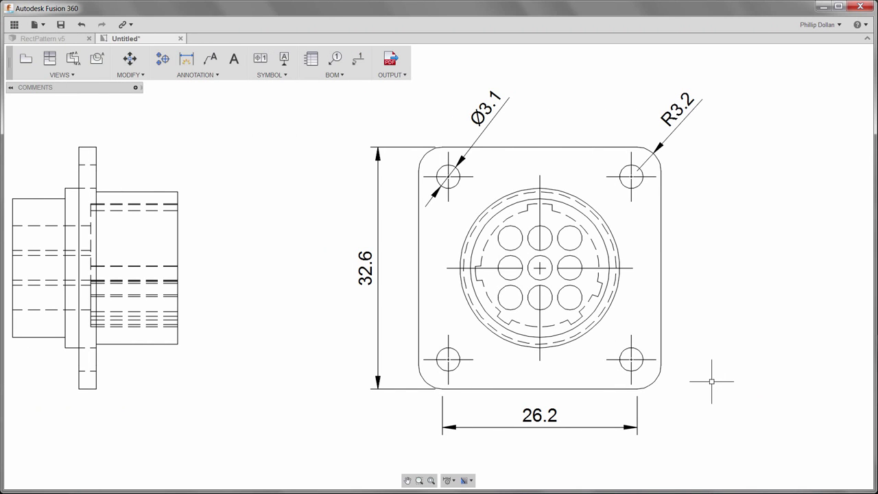
click(432, 480)
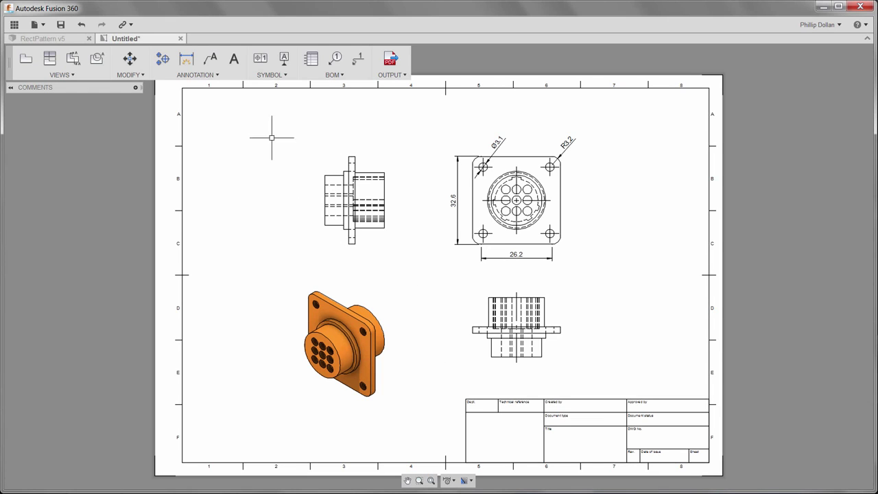
click(234, 59)
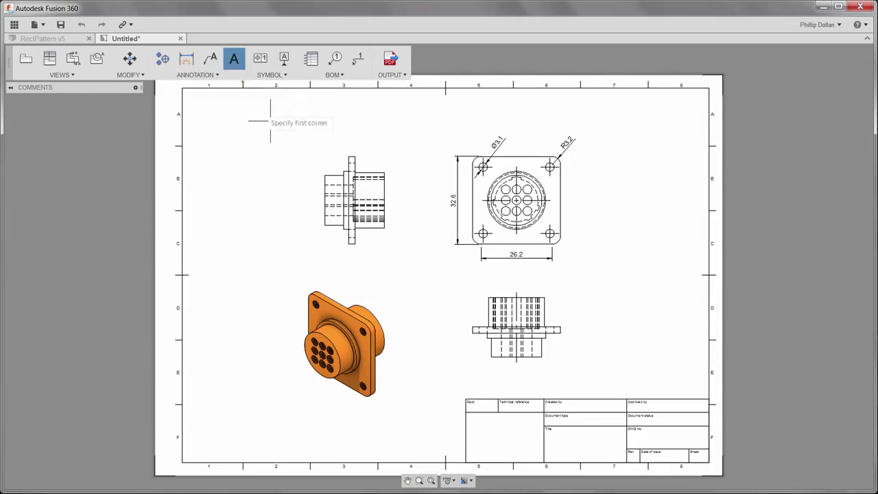
click(607, 359)
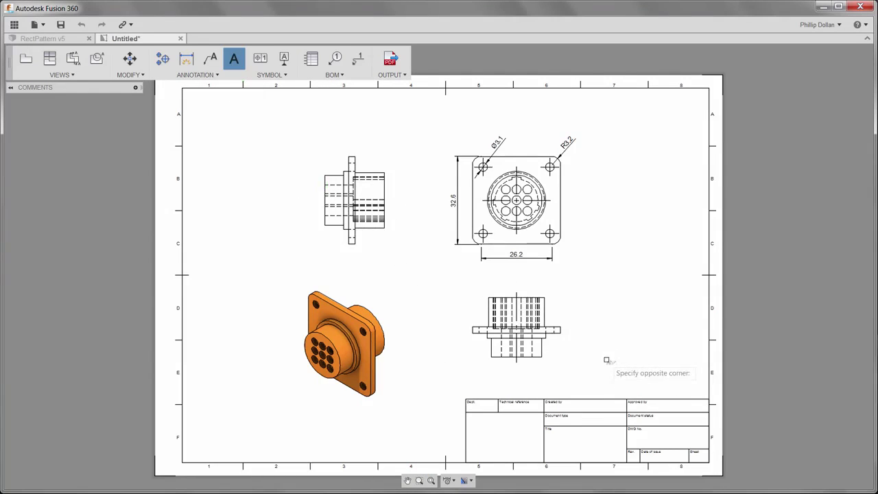
click(681, 379)
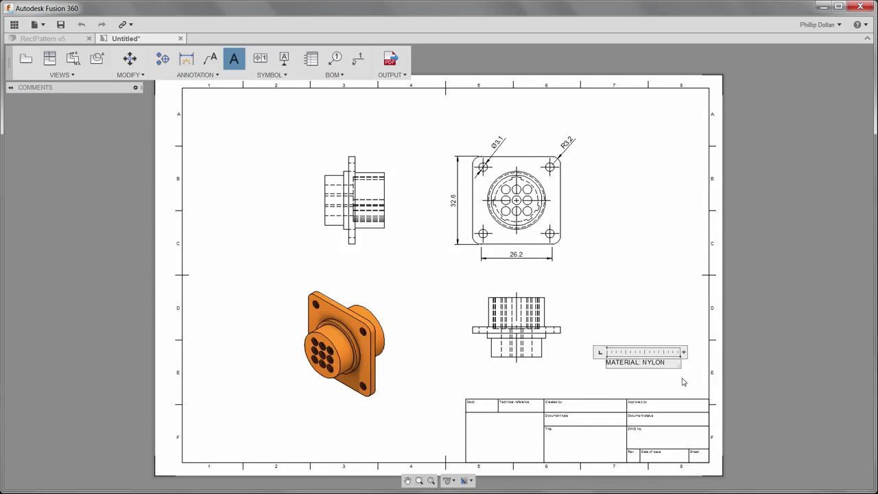
click(683, 381)
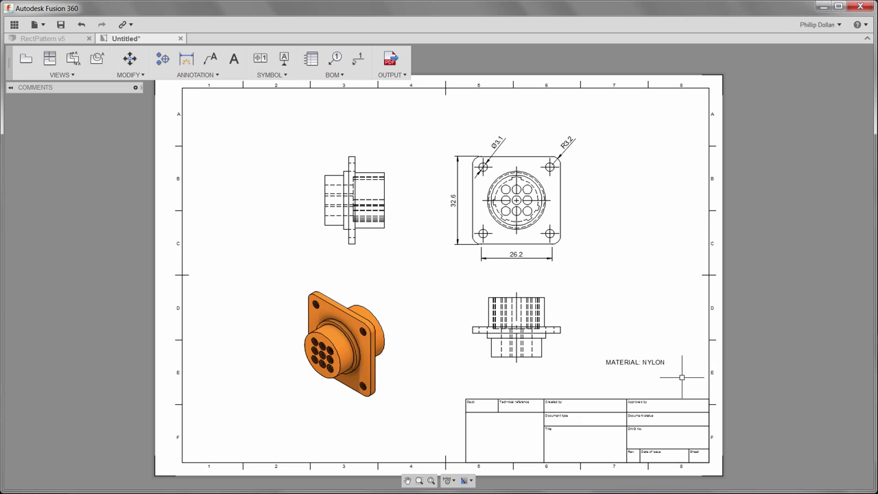
double_click(634, 397)
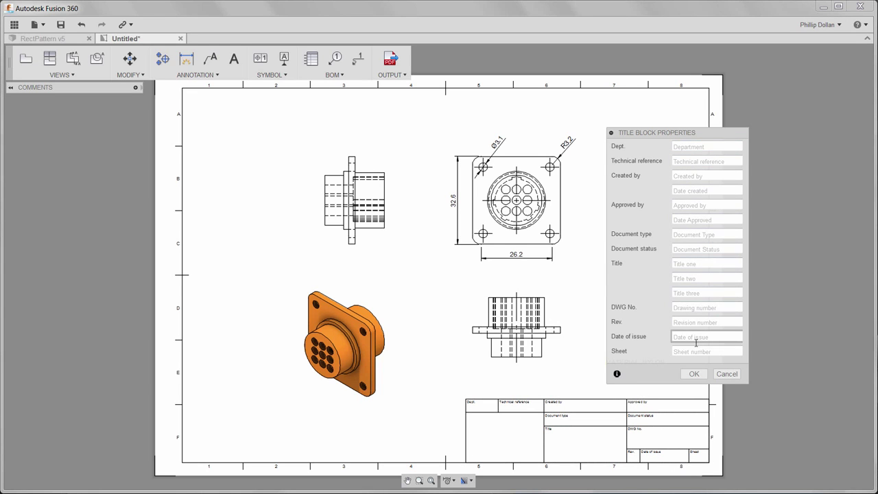
click(726, 374)
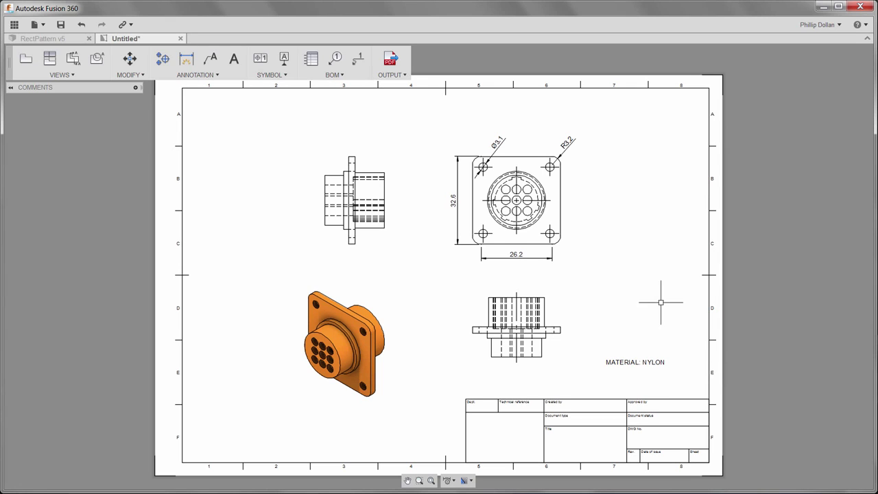